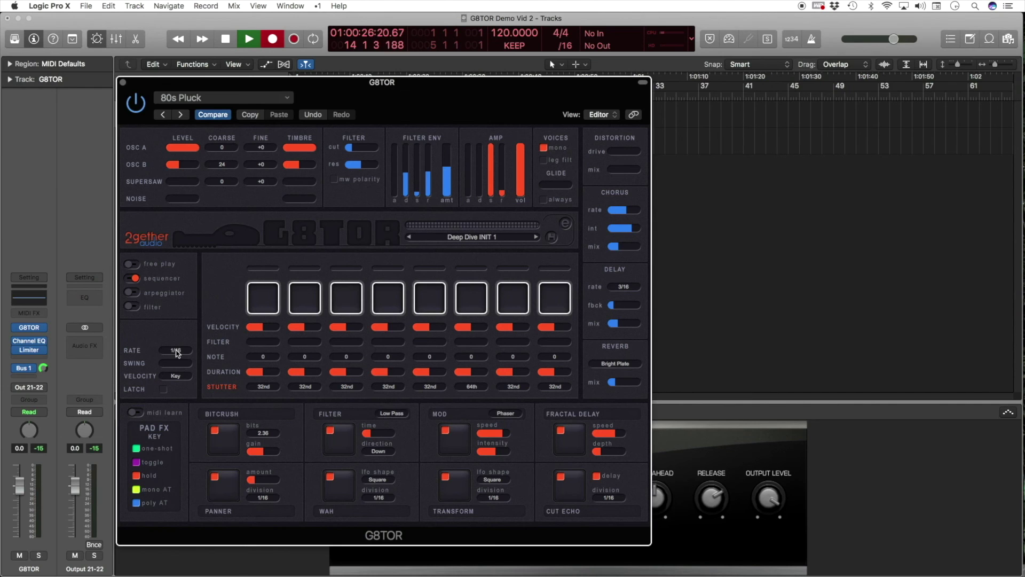
Try the sequencer rate at 1/8 and return it to 1/16
{"action": "left_click", "coordinate": [175, 350]}
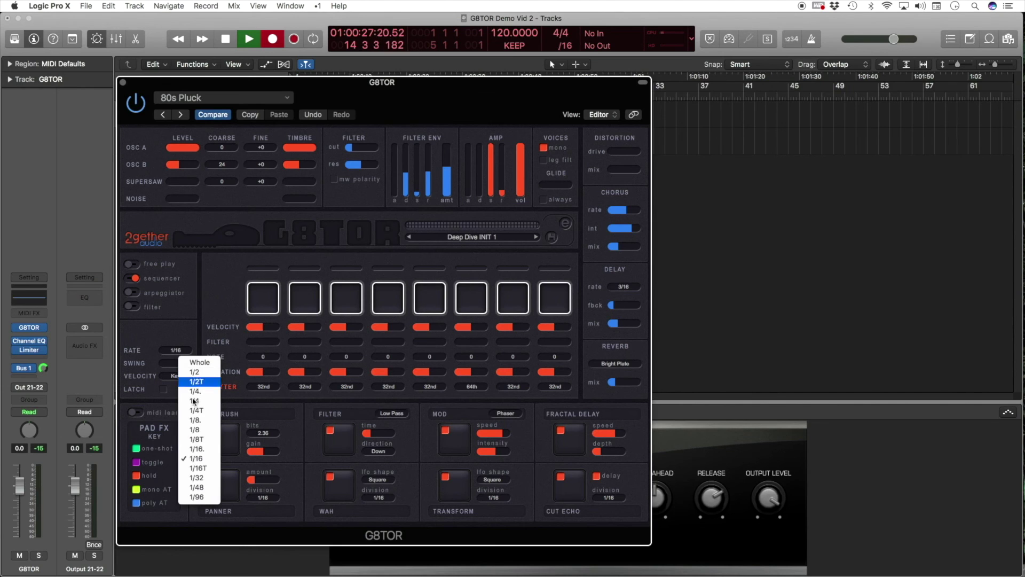
{"action": "left_click", "coordinate": [205, 430]}
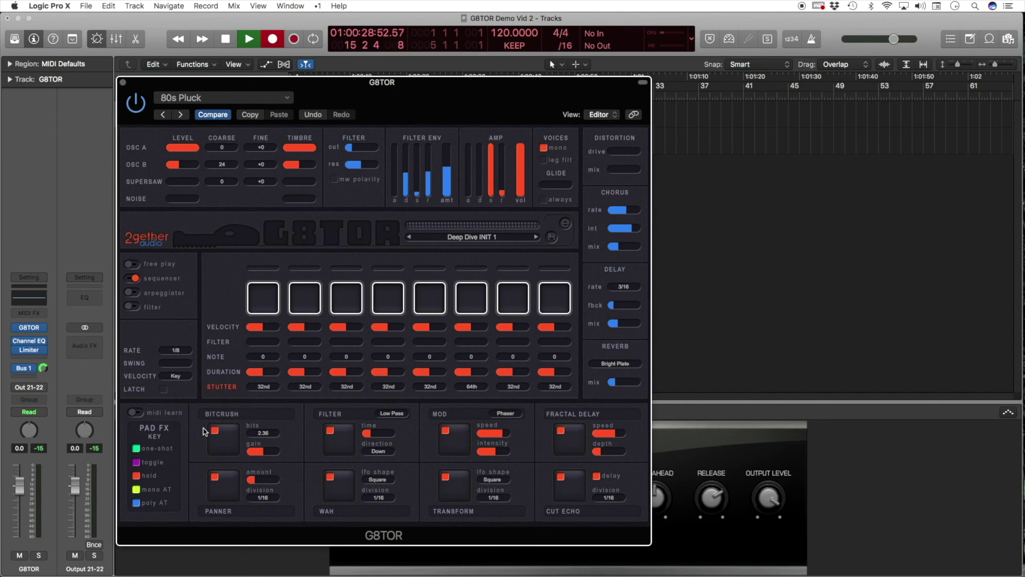
{"action": "left_click", "coordinate": [181, 352]}
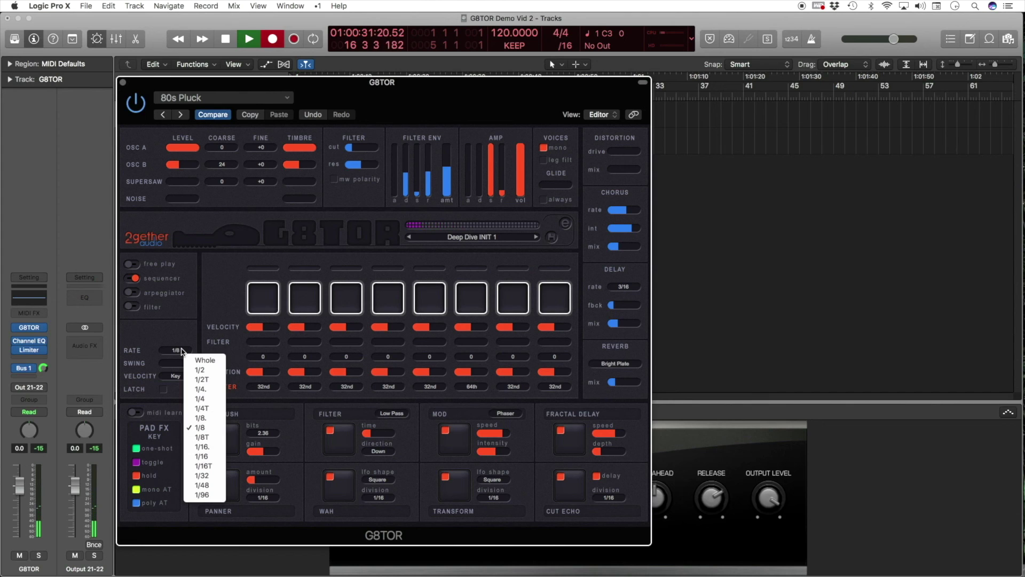
{"action": "left_click", "coordinate": [217, 456]}
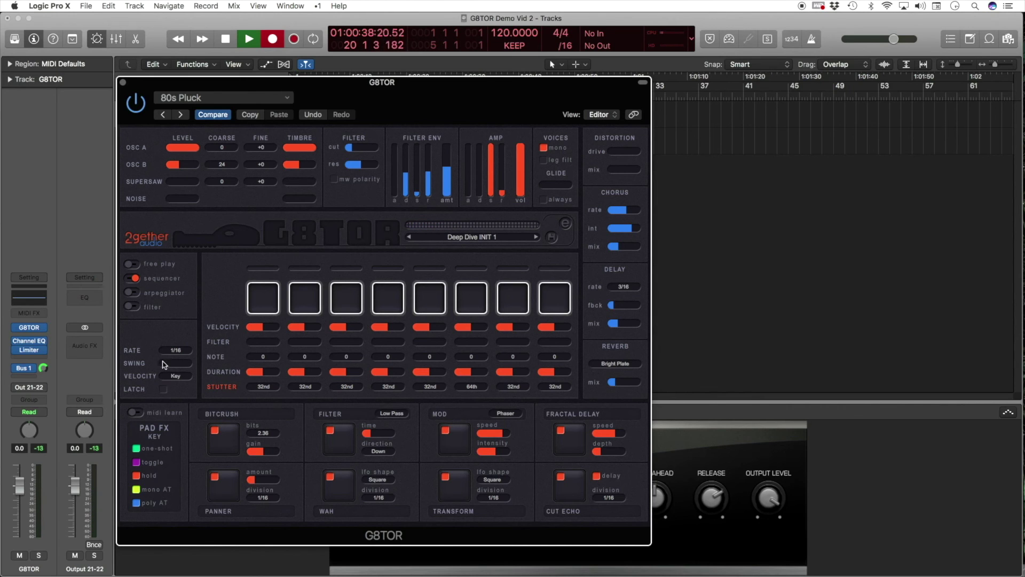
Try out the sequencer's swing amount and its latch option
{"action": "mouse_move", "coordinate": [162, 366]}
{"action": "left_mouse_down"}
{"action": "mouse_move", "coordinate": [178, 367]}
{"action": "mouse_move", "coordinate": [151, 369]}
{"action": "left_mouse_up"}
{"action": "left_click", "coordinate": [163, 390]}
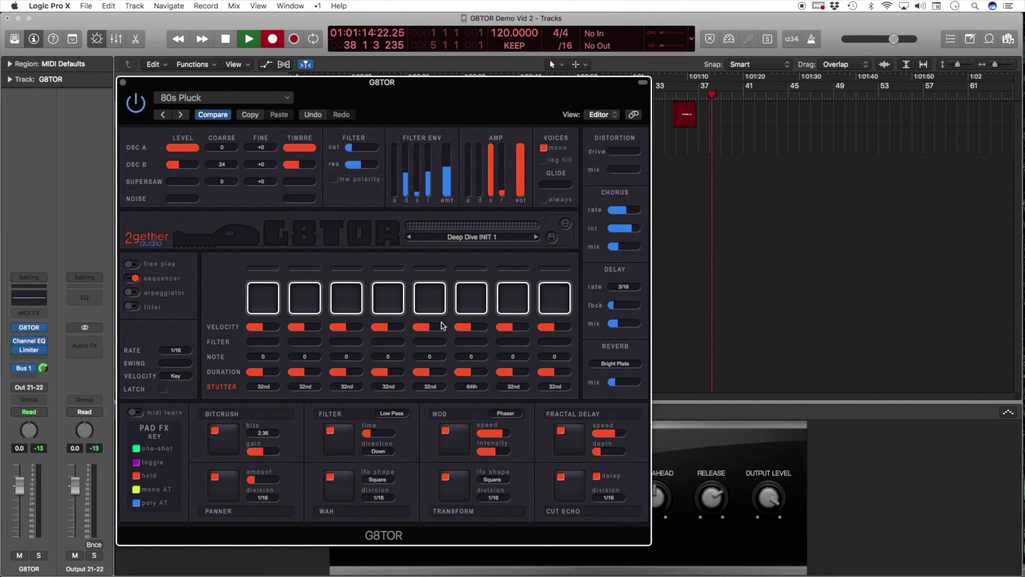
Set the velocity source to Step and vary the step velocities, highest on steps 1 and 7 and low on 3, 4, 6 and 8
{"action": "left_click", "coordinate": [175, 375]}
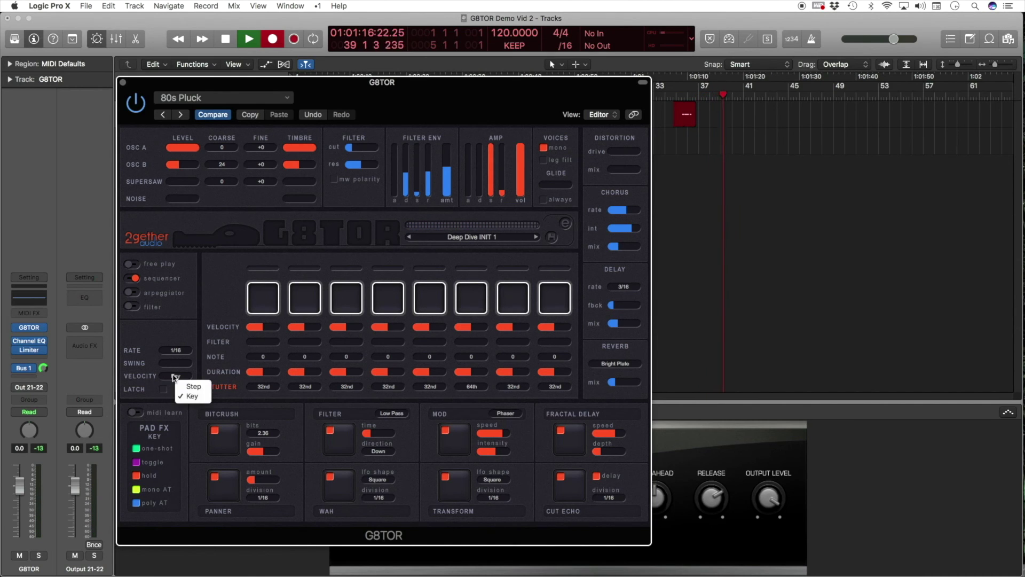
{"action": "left_click", "coordinate": [193, 386]}
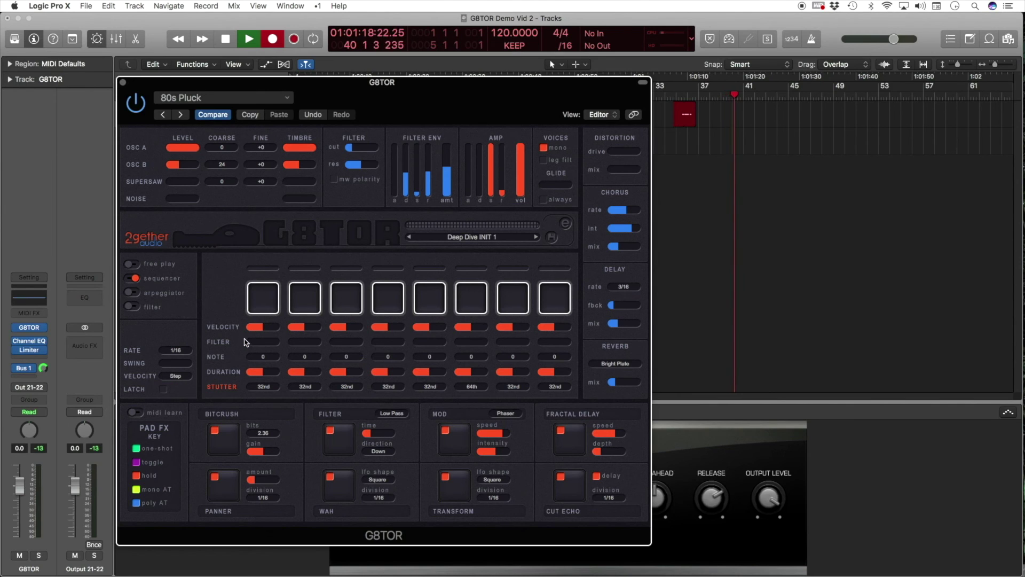
{"action": "left_click_drag", "start_coordinate": [266, 327], "coordinate": [275, 326]}
{"action": "mouse_move", "coordinate": [346, 327]}
{"action": "left_mouse_down"}
{"action": "mouse_move", "coordinate": [334, 327]}
{"action": "mouse_move", "coordinate": [377, 332]}
{"action": "left_mouse_up"}
{"action": "mouse_move", "coordinate": [469, 331]}
{"action": "left_mouse_down"}
{"action": "mouse_move", "coordinate": [460, 331]}
{"action": "mouse_move", "coordinate": [545, 331]}
{"action": "left_mouse_up"}
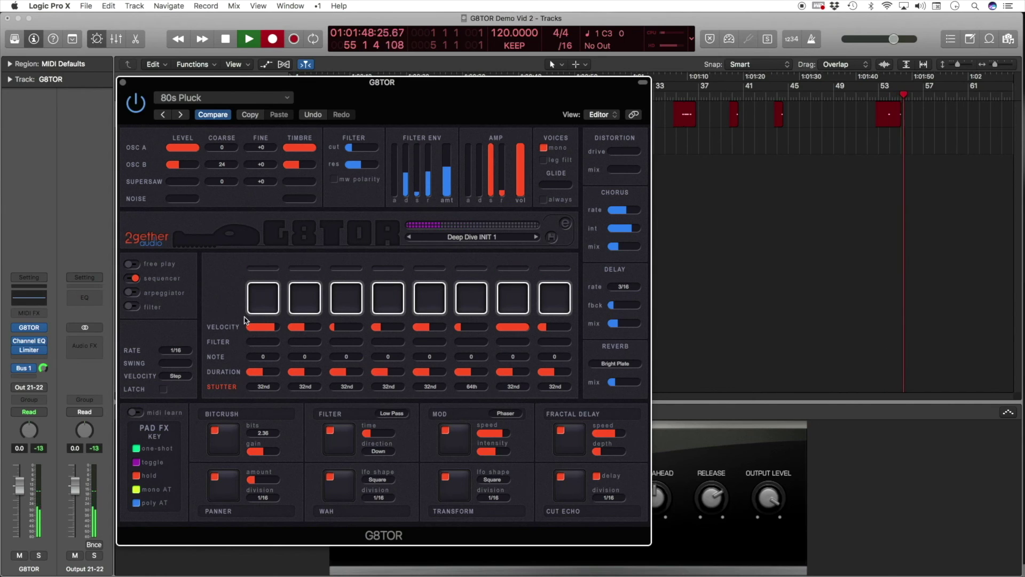
Set the sequencer note offsets to 3 on step 2, 12 on step 4 and -2 on step 7
{"action": "scroll", "coordinate": [314, 355], "scroll_direction": "up", "scroll_amount": 4}
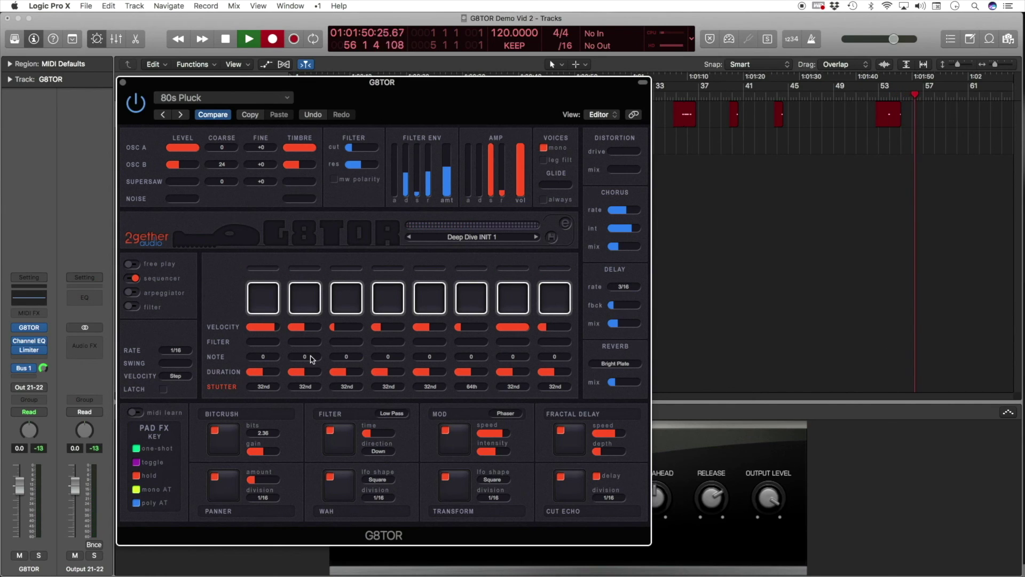
{"action": "scroll", "coordinate": [313, 356], "scroll_direction": "down", "scroll_amount": 1}
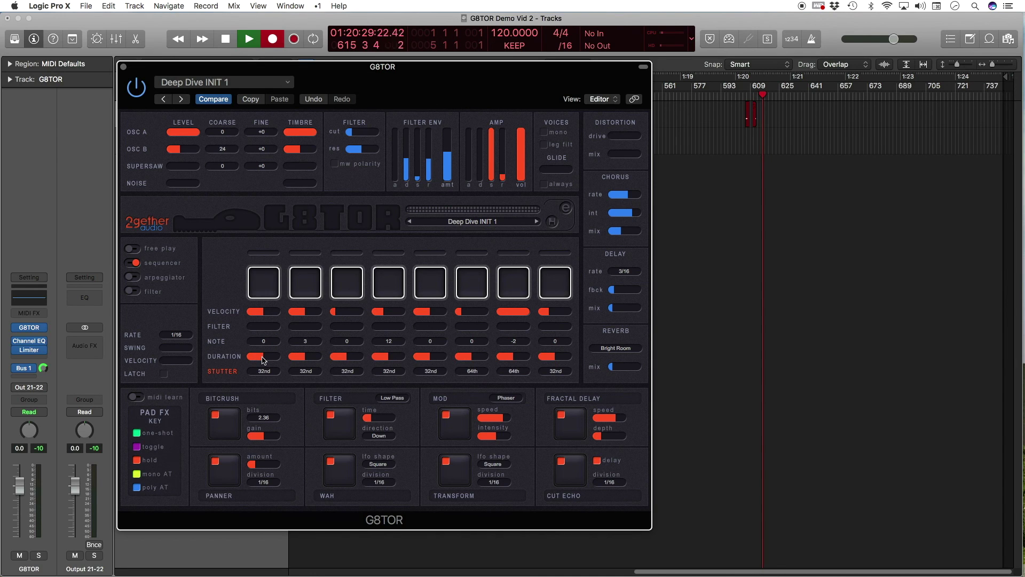
Vary the step durations: full on steps 1 and 4, long on step 7, and short on steps 2, 3, 5, 6 and 8
{"action": "left_click_drag", "start_coordinate": [265, 358], "coordinate": [291, 359]}
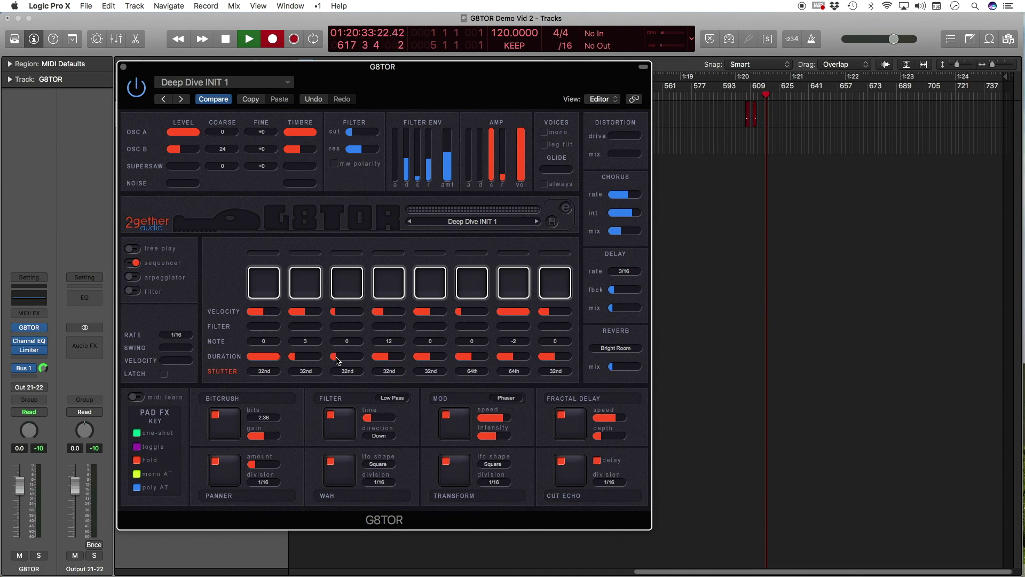
{"action": "left_click_drag", "start_coordinate": [381, 358], "coordinate": [460, 359]}
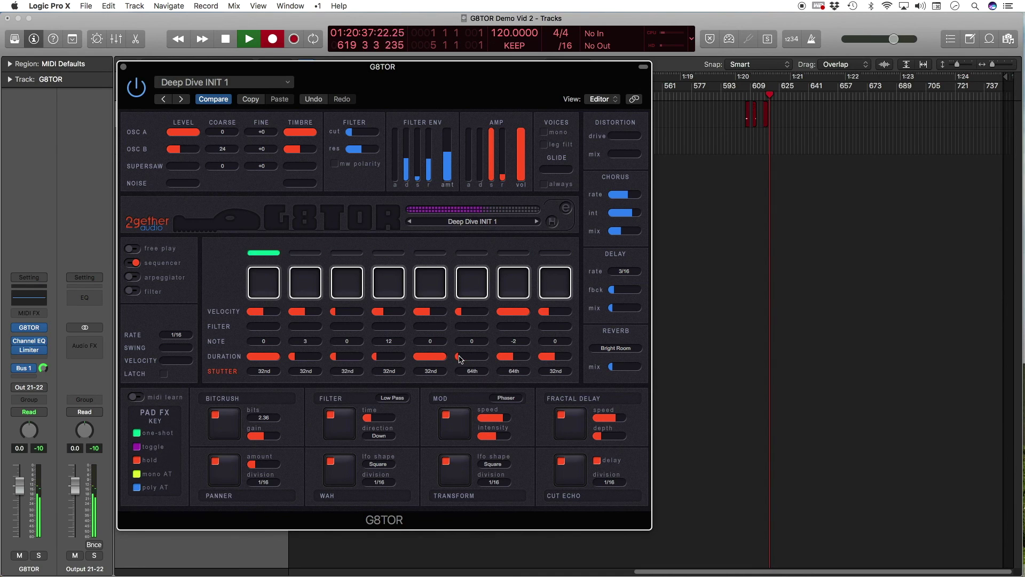
{"action": "left_click_drag", "start_coordinate": [378, 356], "coordinate": [407, 358]}
{"action": "left_click", "coordinate": [422, 357]}
{"action": "left_click_drag", "start_coordinate": [552, 361], "coordinate": [553, 380]}
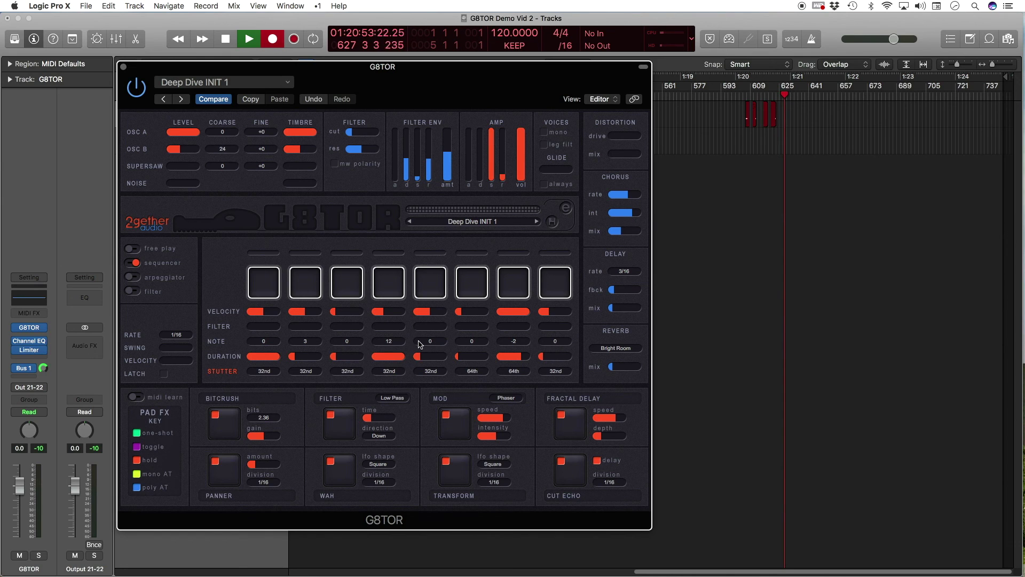
Raise the voice glide to about halfway and enable the leg filt option
{"action": "left_click", "coordinate": [547, 171]}
{"action": "left_click_drag", "start_coordinate": [553, 177], "coordinate": [558, 178]}
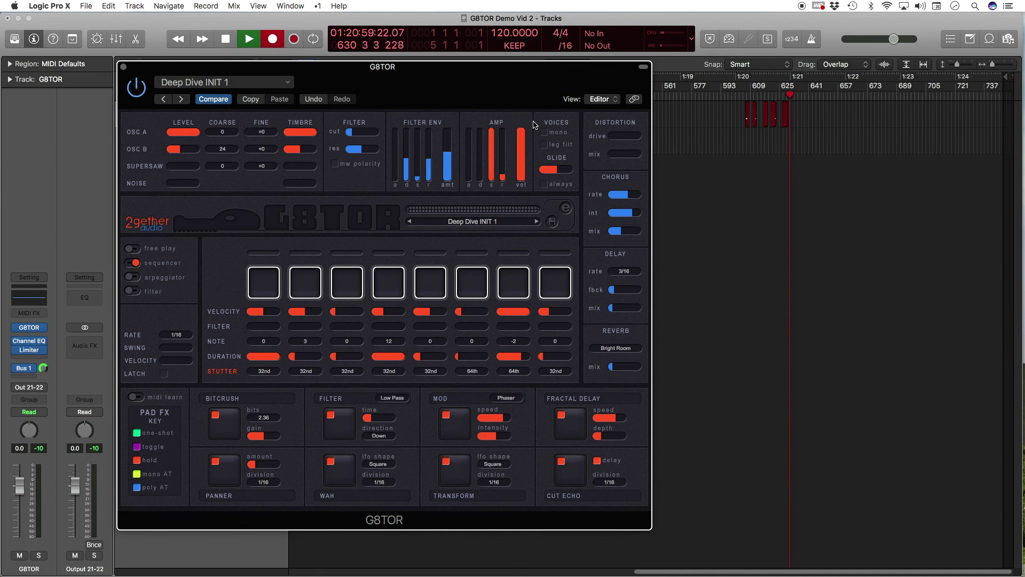
{"action": "left_click", "coordinate": [543, 145]}
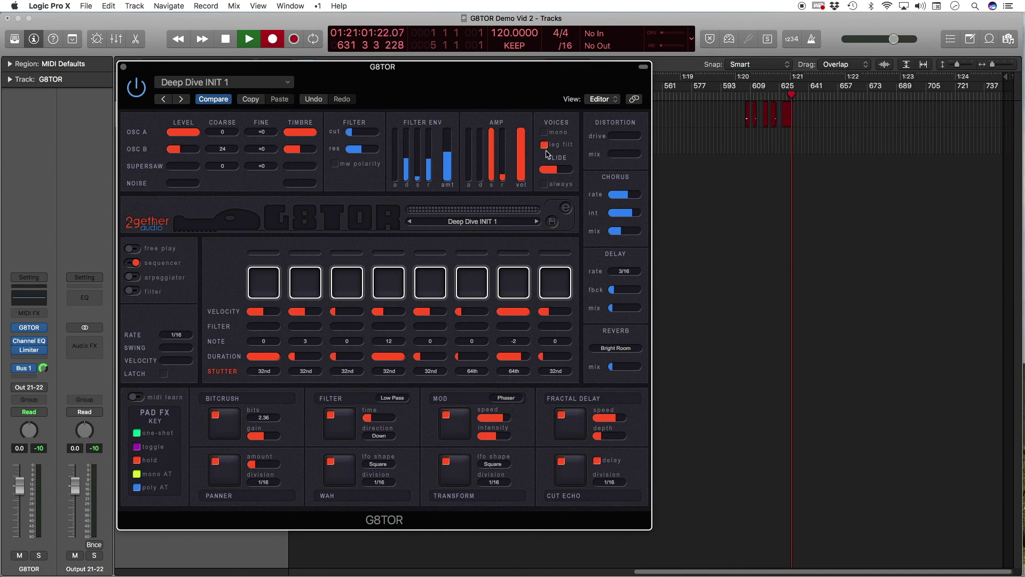
Set the sequencer rate to 1/8
{"action": "left_click", "coordinate": [177, 335]}
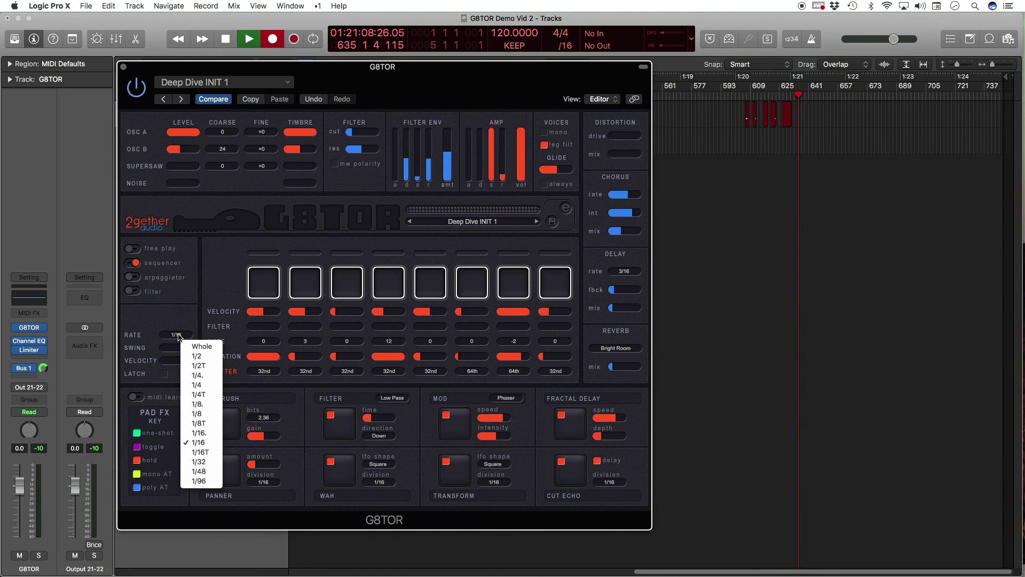
{"action": "left_click", "coordinate": [198, 413]}
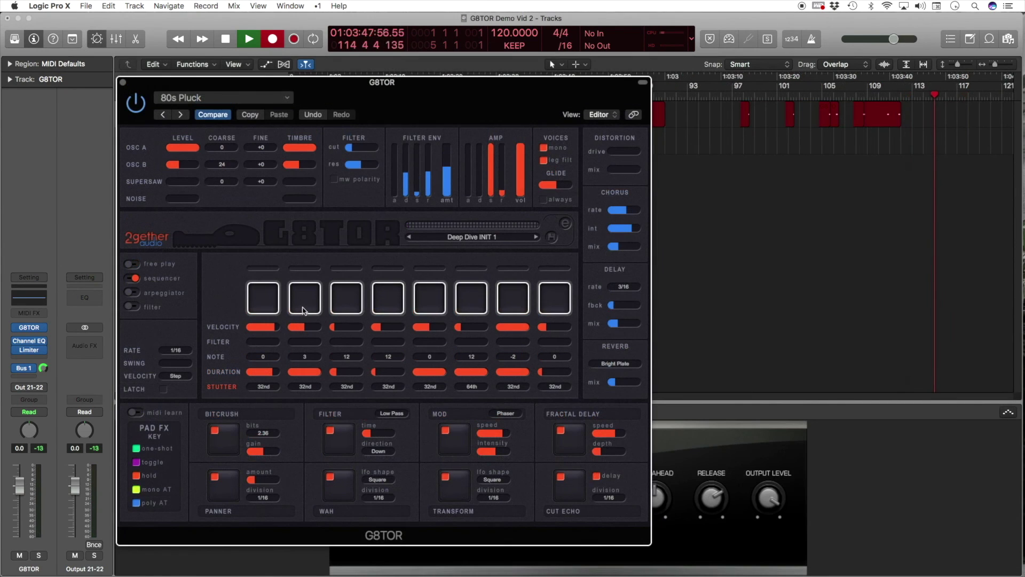
Activate the stutter pads on sequencer steps 2 and 6, leaving step 5 off
{"action": "left_click", "coordinate": [309, 307]}
{"action": "left_click", "coordinate": [430, 302]}
{"action": "left_click", "coordinate": [430, 302]}
{"action": "left_click", "coordinate": [478, 307]}
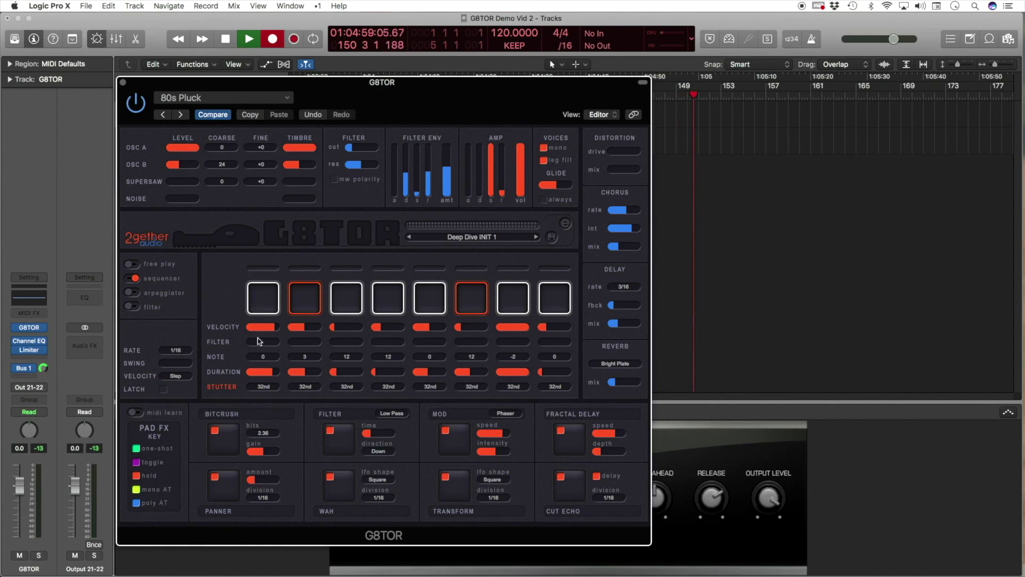
Set the stutter division to 32nd on step 2 and 64th on step 6
{"action": "left_click", "coordinate": [308, 390]}
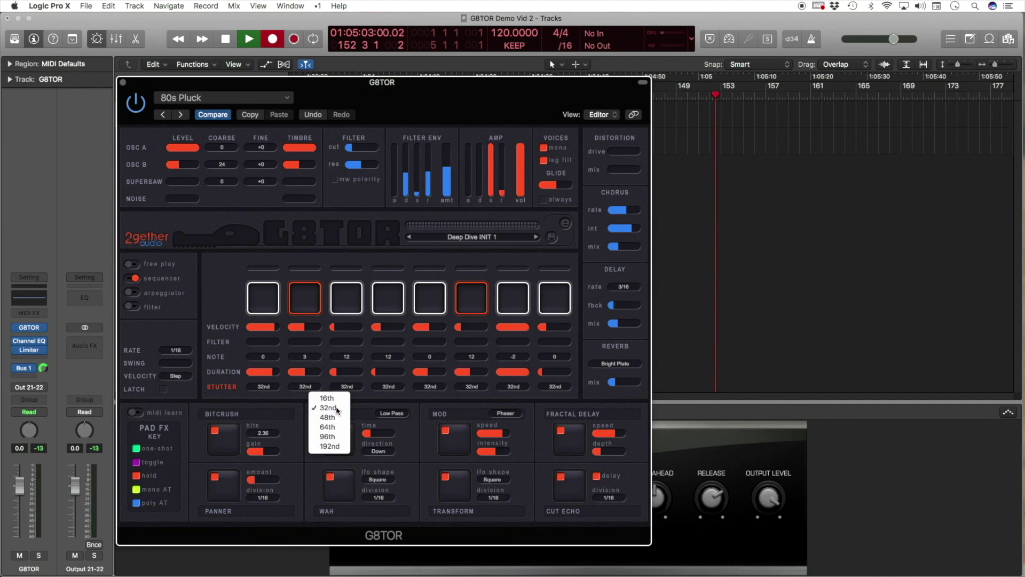
{"action": "left_click", "coordinate": [328, 405]}
{"action": "left_click", "coordinate": [472, 387]}
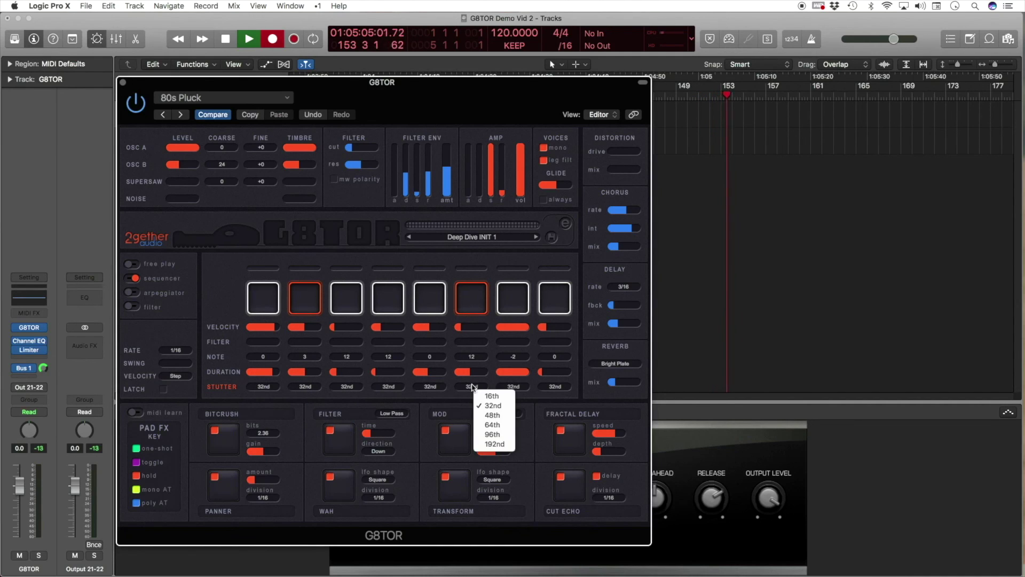
{"action": "left_click", "coordinate": [489, 425]}
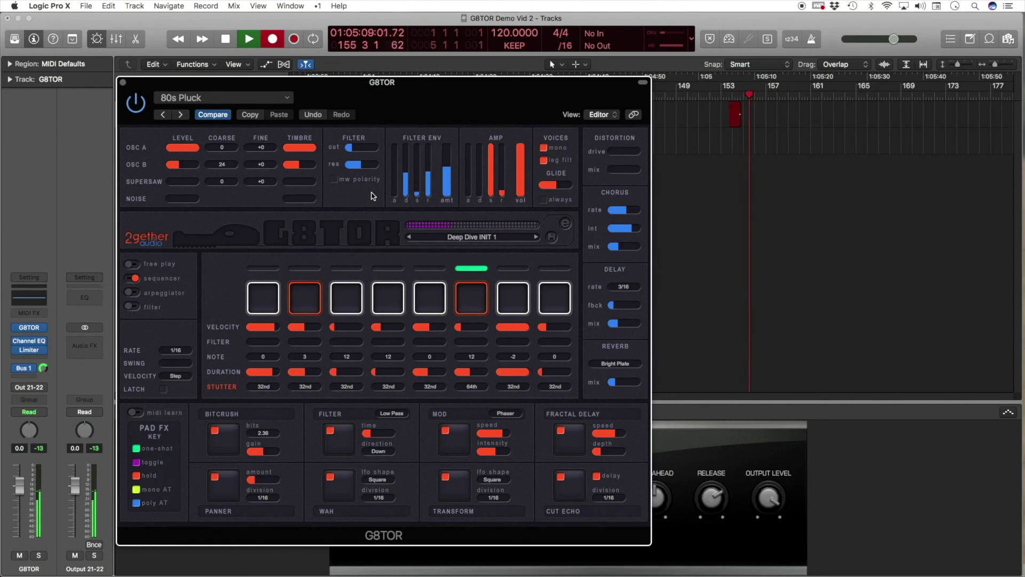
Set the stutter division of step 7 to 64th and switch its stutter pad on and back off
{"action": "left_click", "coordinate": [512, 387]}
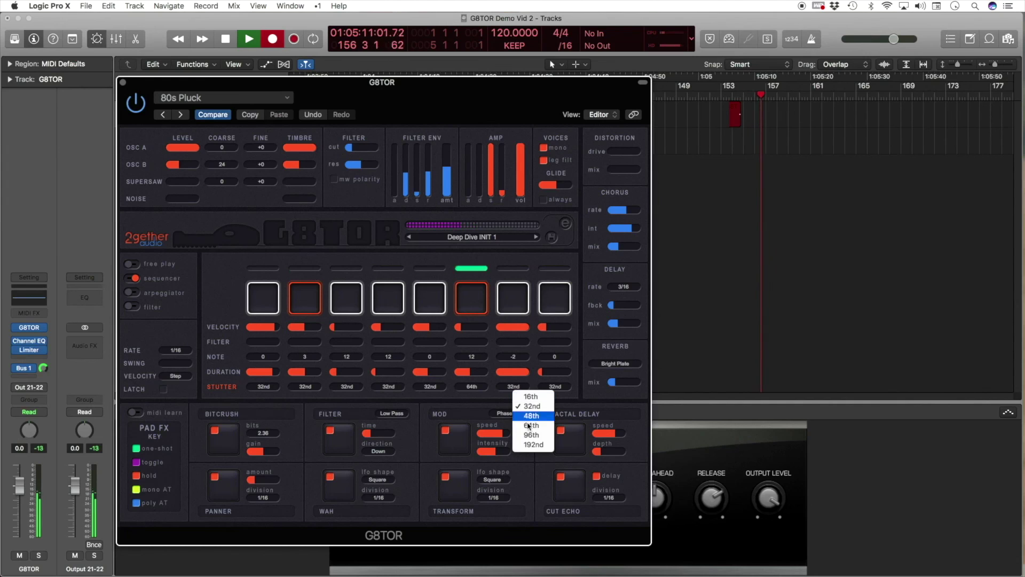
{"action": "left_click", "coordinate": [530, 425]}
{"action": "left_click", "coordinate": [522, 304]}
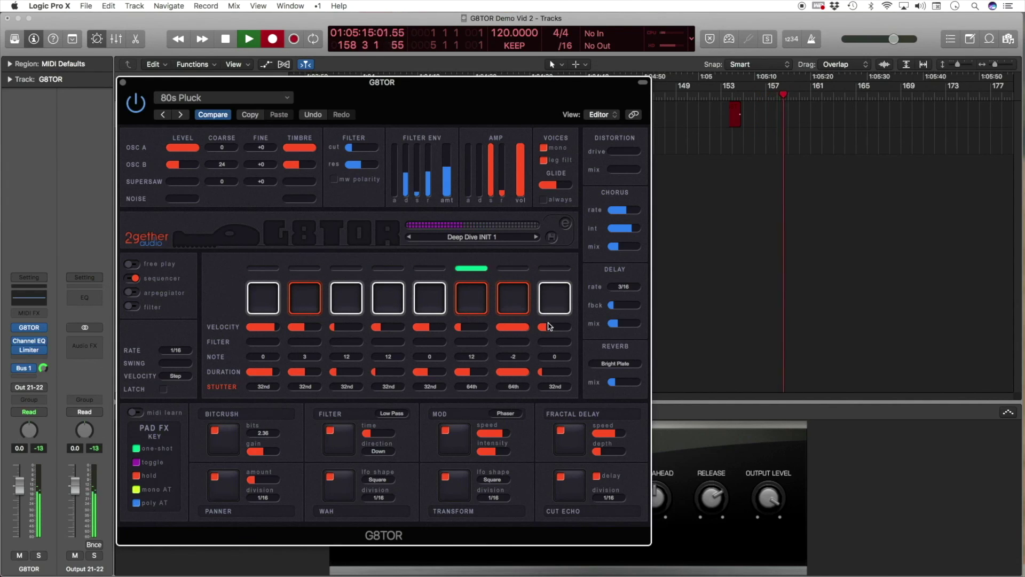
{"action": "left_click", "coordinate": [516, 303]}
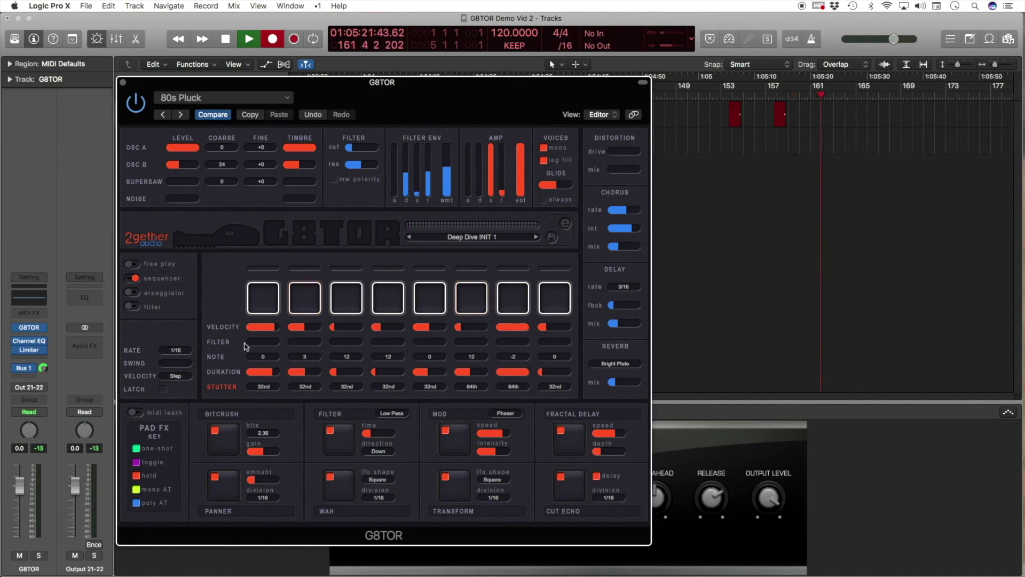
Offset the per-step filter amounts upward on steps 1, 3 and 5 and downward on steps 6 and 7
{"action": "left_click_drag", "start_coordinate": [263, 344], "coordinate": [273, 349]}
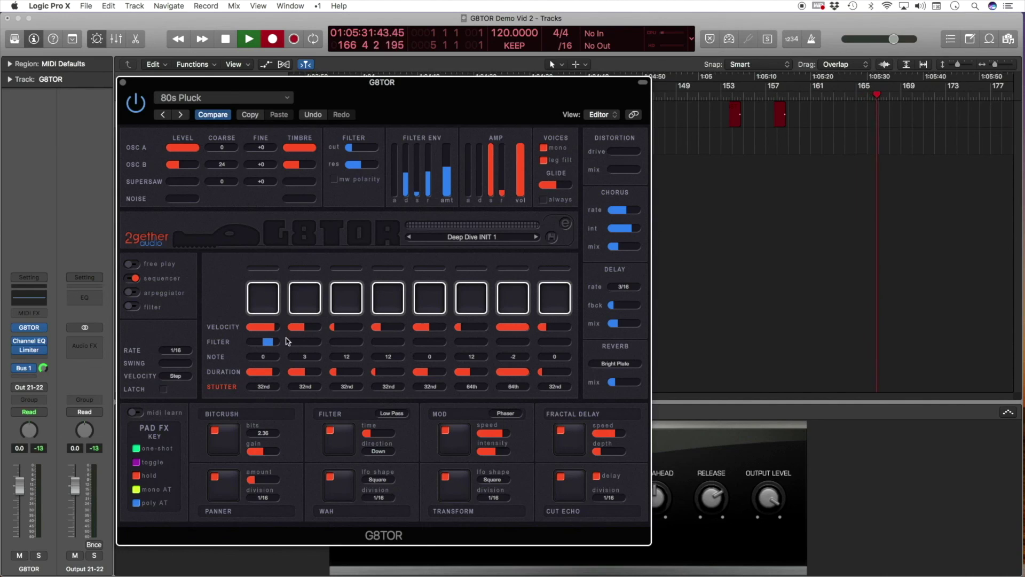
{"action": "left_click_drag", "start_coordinate": [345, 344], "coordinate": [358, 346]}
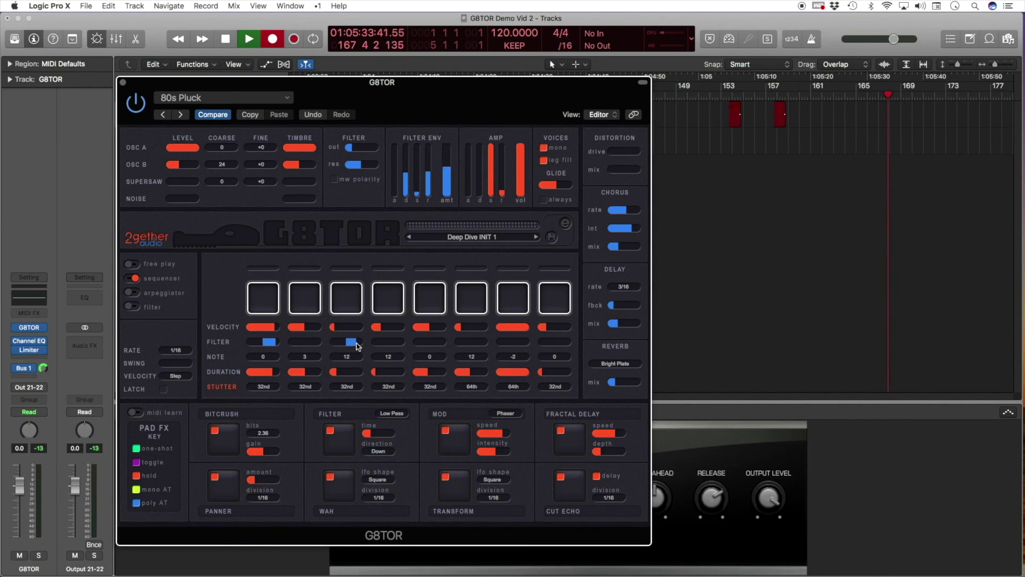
{"action": "mouse_move", "coordinate": [473, 345]}
{"action": "left_mouse_down"}
{"action": "mouse_move", "coordinate": [463, 346]}
{"action": "mouse_move", "coordinate": [516, 344]}
{"action": "mouse_move", "coordinate": [506, 345]}
{"action": "left_mouse_up"}
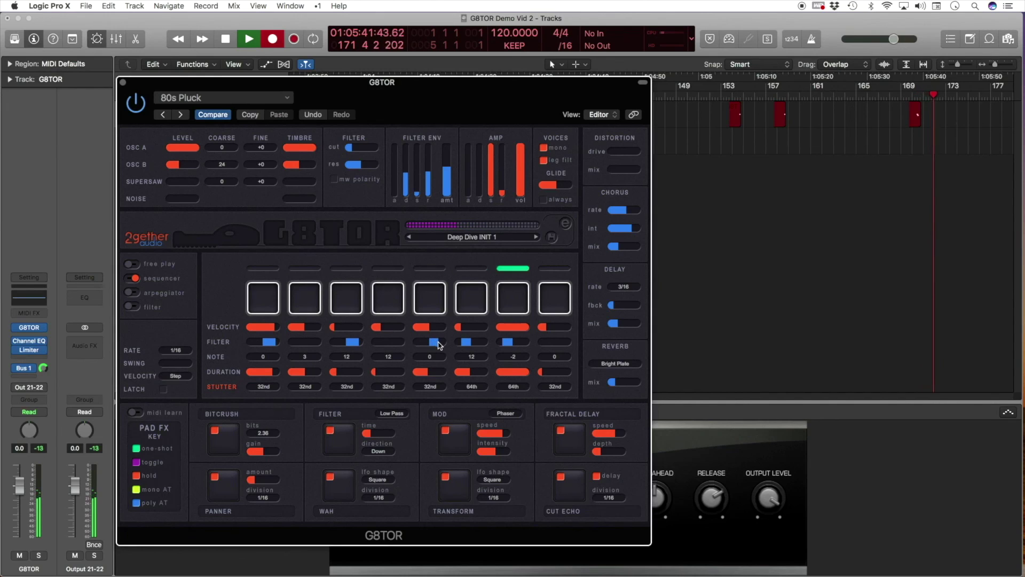
{"action": "left_click_drag", "start_coordinate": [434, 343], "coordinate": [428, 347]}
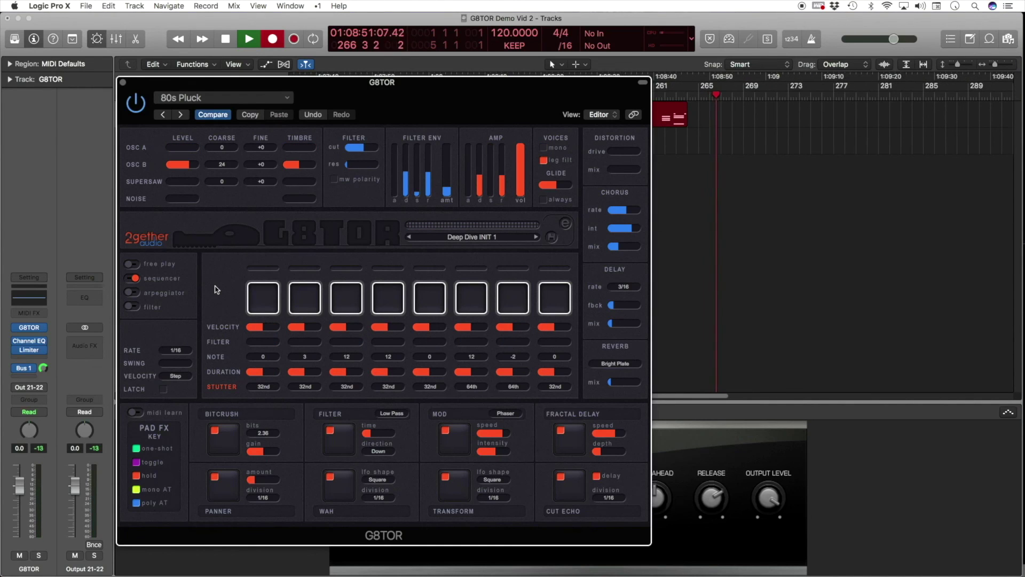
Switch from the sequencer to the arpeggiator and set its order to Up
{"action": "left_click", "coordinate": [134, 292]}
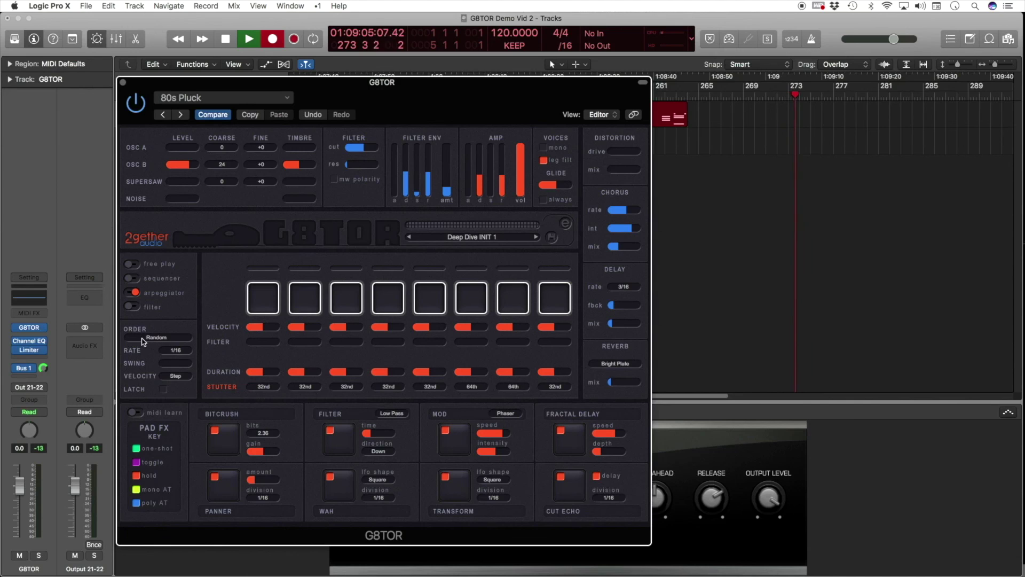
{"action": "left_click", "coordinate": [159, 338]}
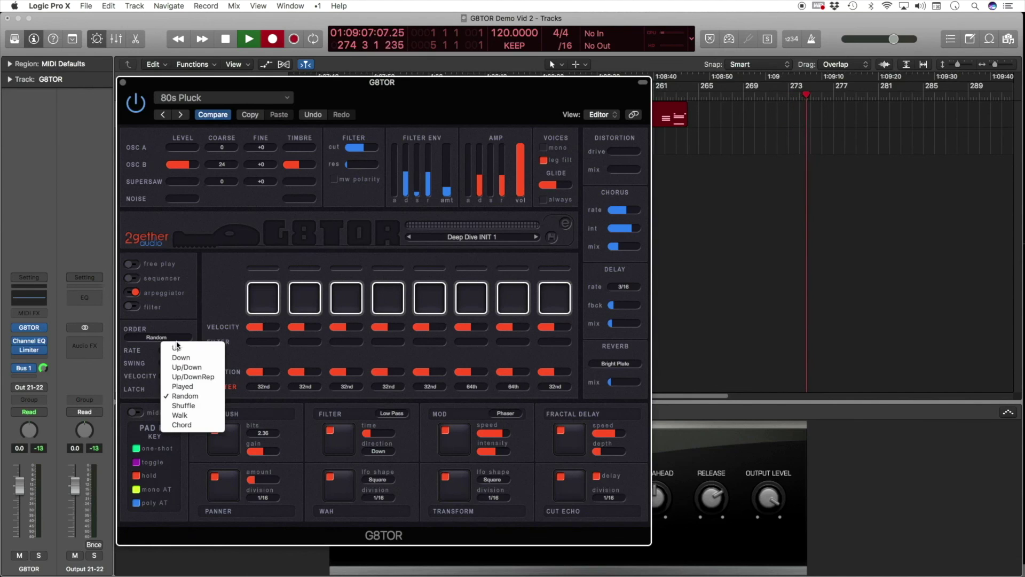
{"action": "left_click", "coordinate": [183, 347]}
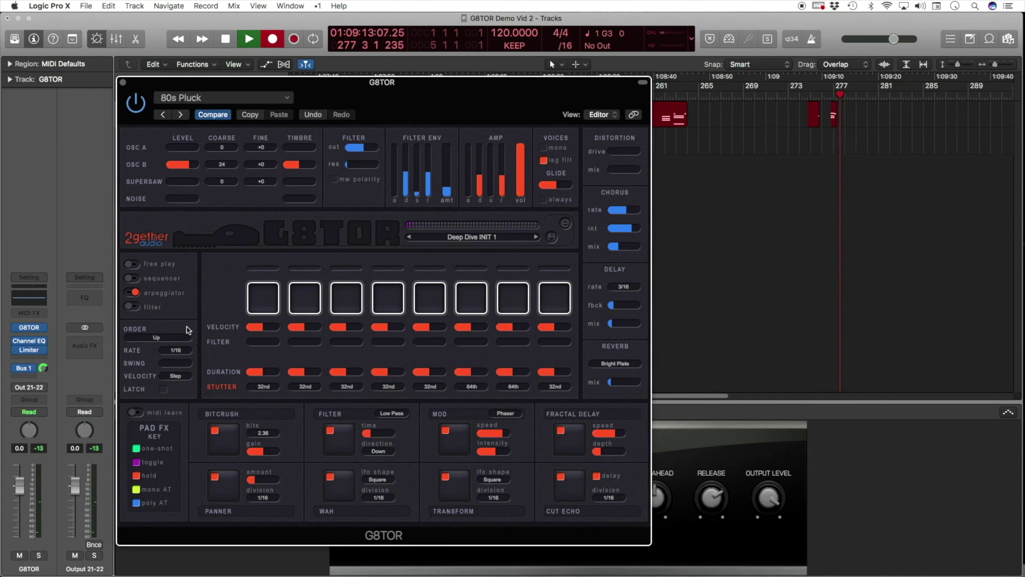
Try the arpeggiator order Down, followed by Up/Down
{"action": "left_click", "coordinate": [184, 336]}
{"action": "left_click", "coordinate": [169, 358]}
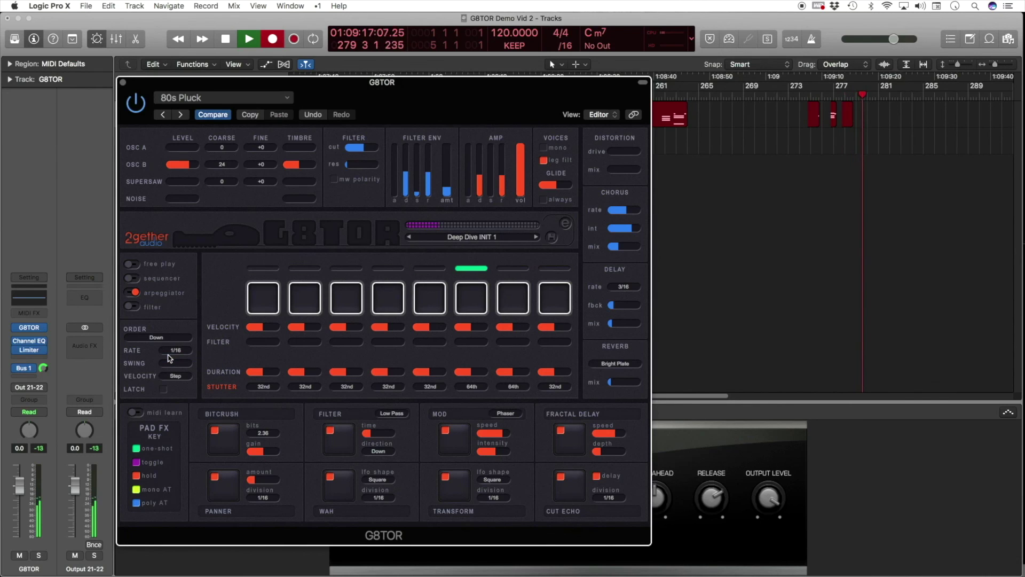
{"action": "left_click", "coordinate": [164, 339]}
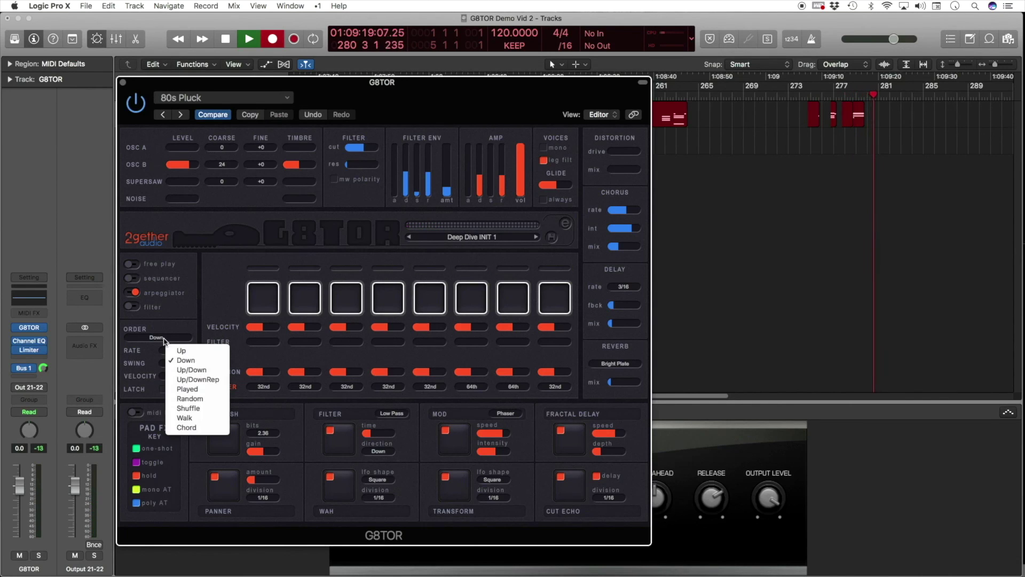
{"action": "left_click", "coordinate": [198, 370]}
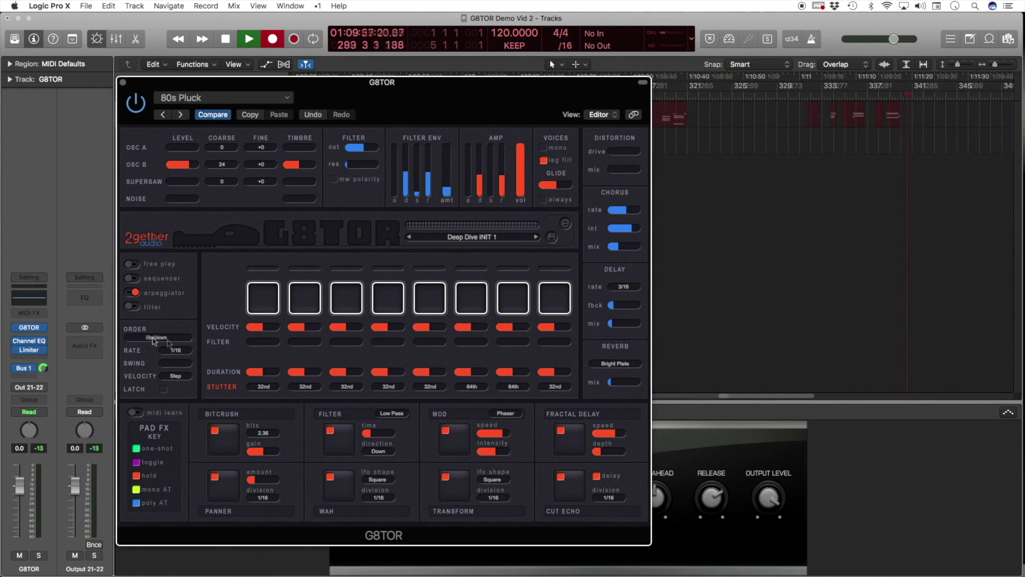
Set the arpeggiator order to Random and switch off the pads of steps 2 and 4
{"action": "left_click", "coordinate": [155, 338]}
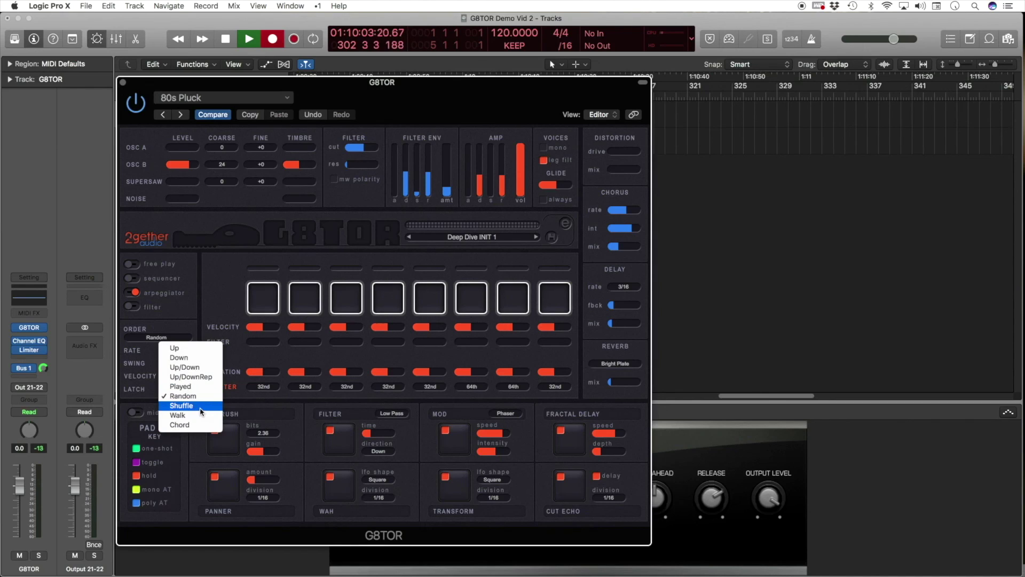
{"action": "left_click", "coordinate": [219, 287]}
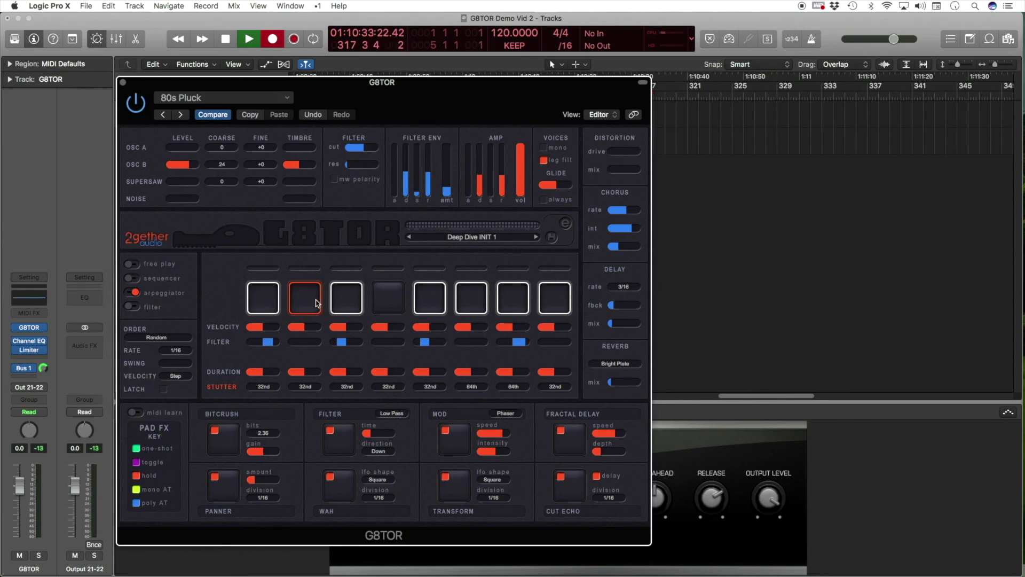
{"action": "left_click", "coordinate": [388, 304]}
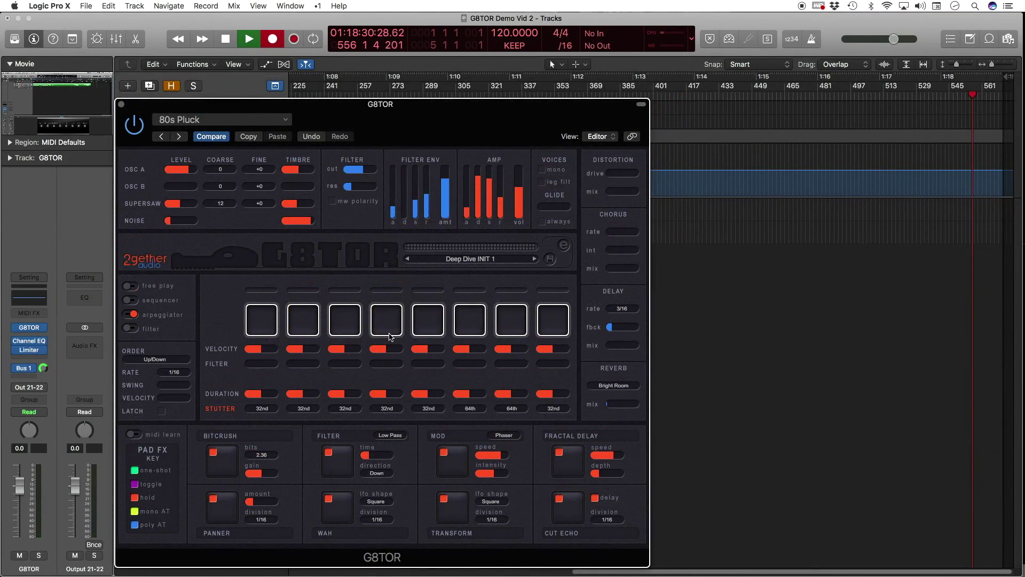
Set the arpeggiator order to Chord with steps 2, 5 and 7 switched off, and sweep the synth's filter cutoff upward
{"action": "left_click", "coordinate": [161, 360]}
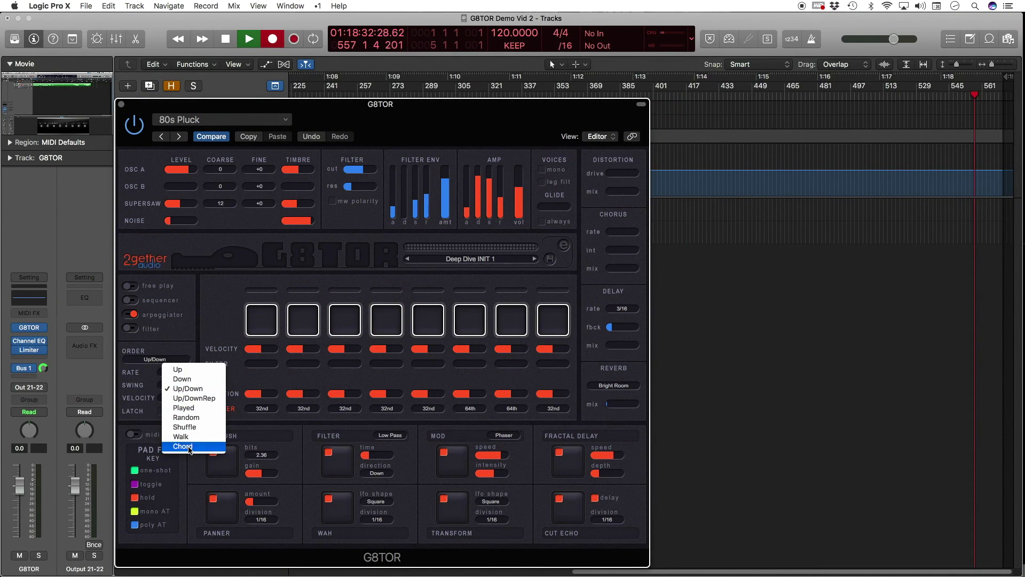
{"action": "left_click", "coordinate": [190, 448]}
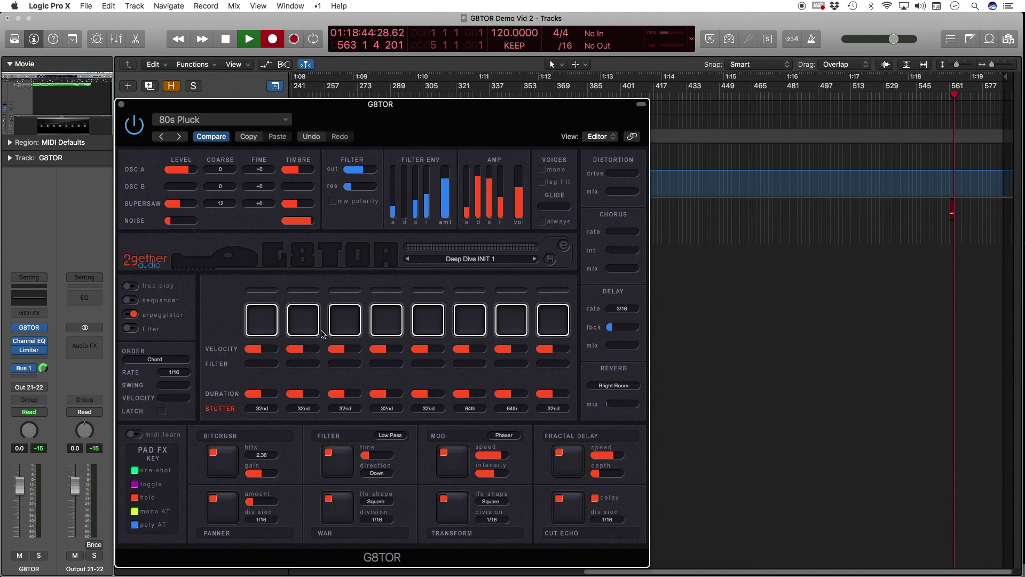
{"action": "left_click", "coordinate": [421, 324]}
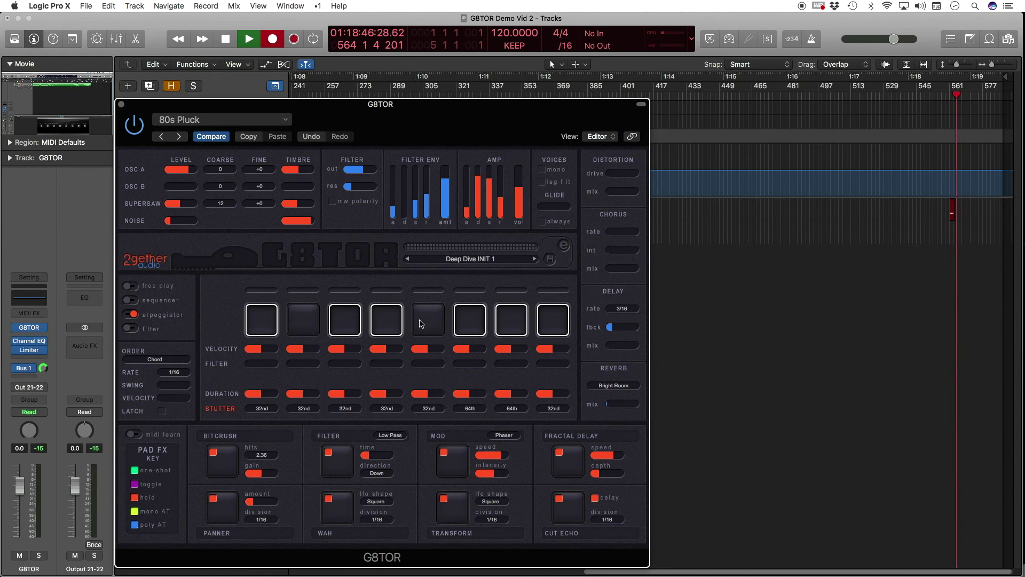
{"action": "left_click", "coordinate": [510, 323]}
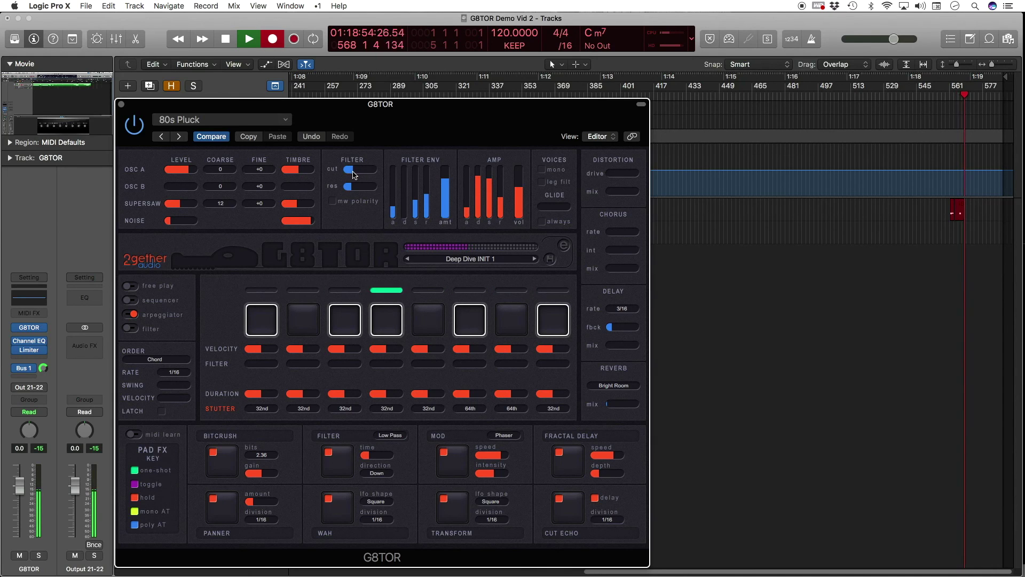
{"action": "left_click_drag", "start_coordinate": [361, 175], "coordinate": [369, 175]}
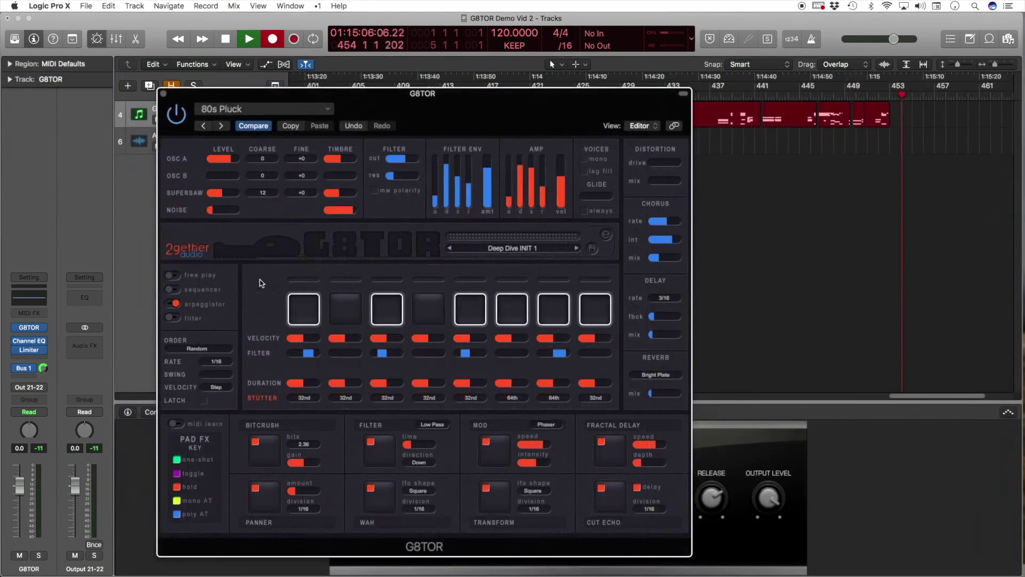
Switch from the arpeggiator to the filter mode and lower the volume of steps 2, 5 and 7
{"action": "left_click", "coordinate": [172, 319]}
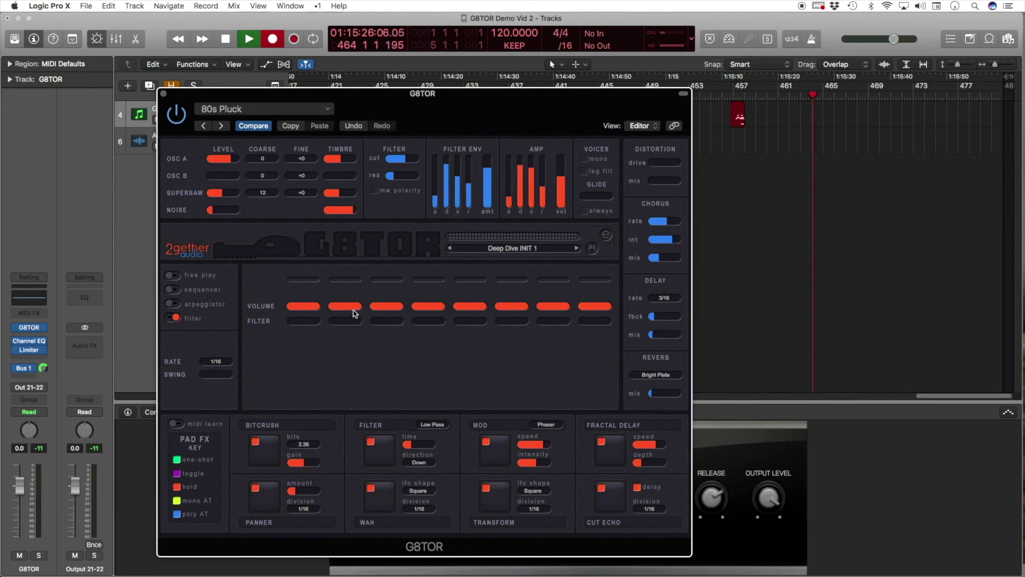
{"action": "left_click_drag", "start_coordinate": [357, 309], "coordinate": [340, 309]}
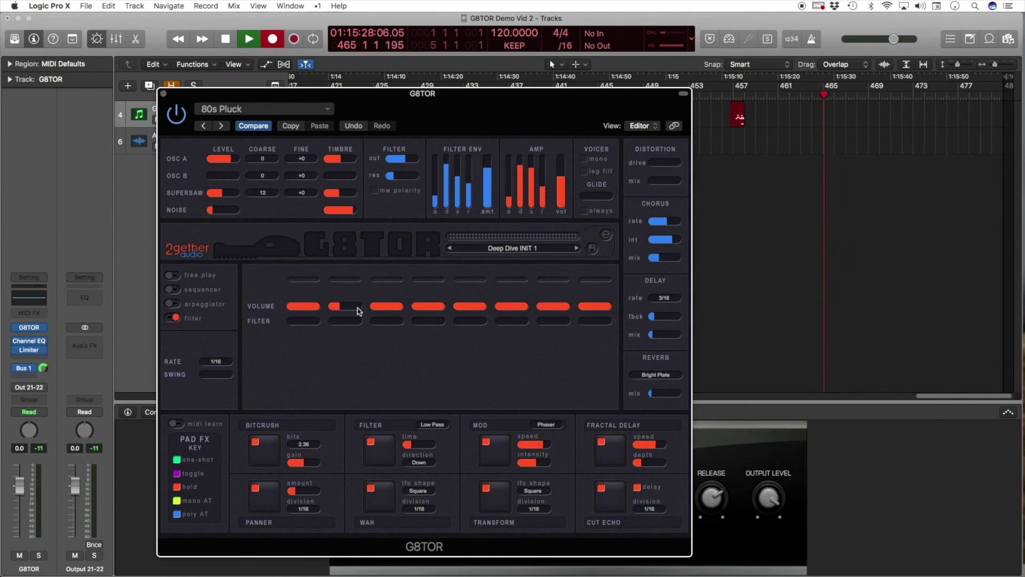
{"action": "left_click", "coordinate": [471, 309]}
{"action": "left_click_drag", "start_coordinate": [556, 308], "coordinate": [544, 309]}
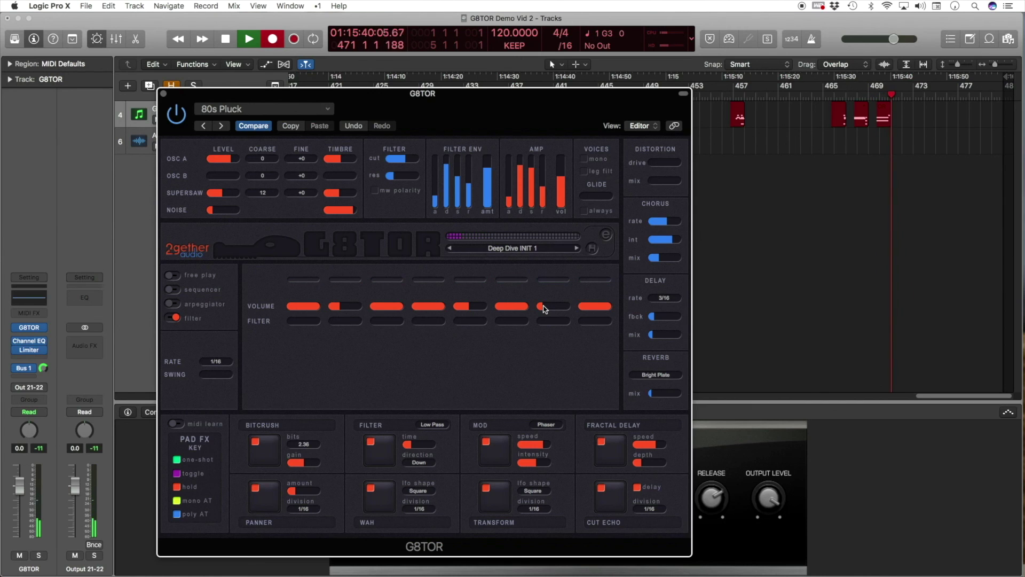
Offset the filter mode's per-step filter amounts upward on steps 1 and 3 and downward on steps 5 and 8
{"action": "left_click", "coordinate": [306, 321]}
{"action": "left_click", "coordinate": [389, 321]}
{"action": "left_click", "coordinate": [468, 321]}
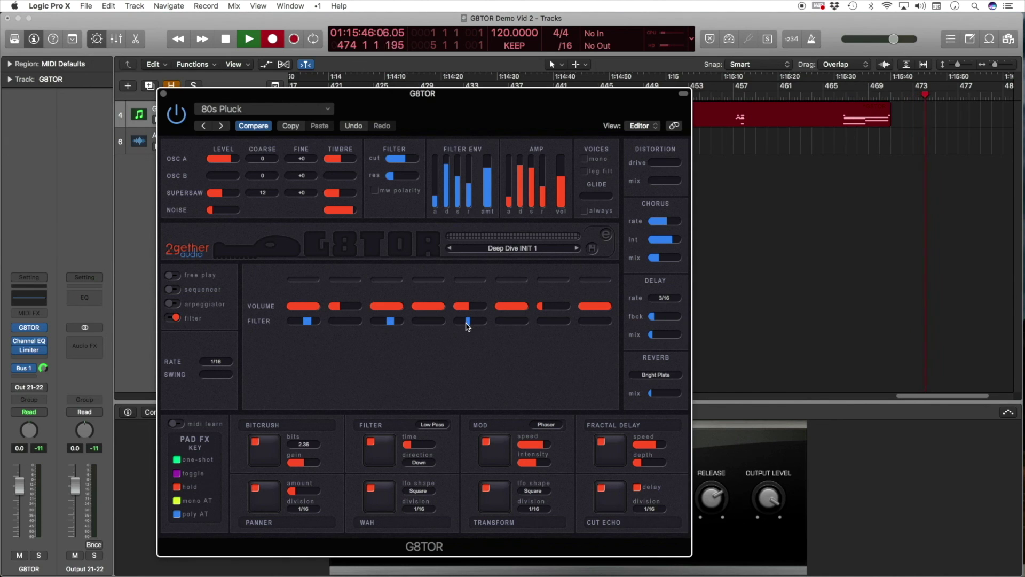
{"action": "left_click", "coordinate": [591, 321]}
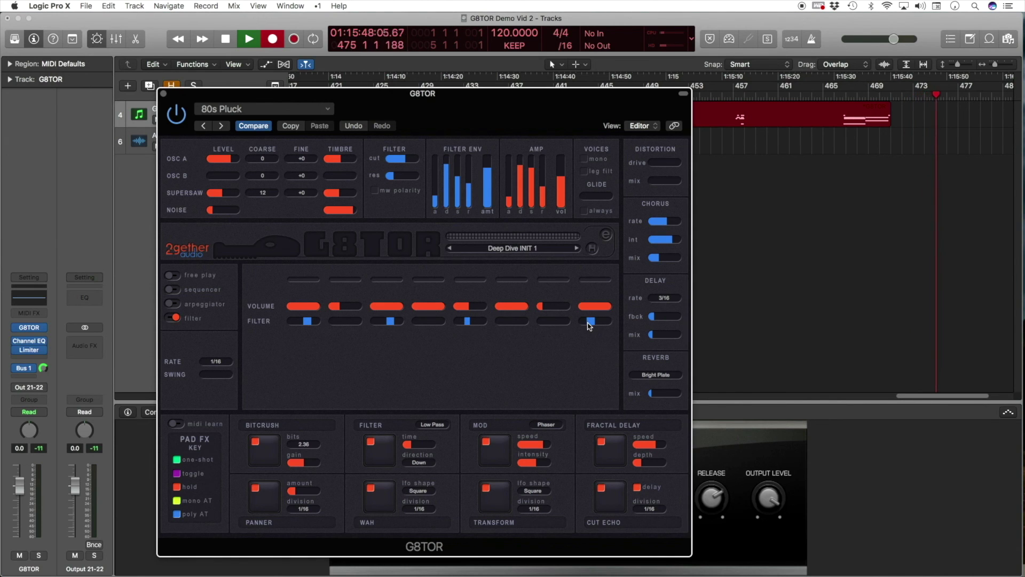